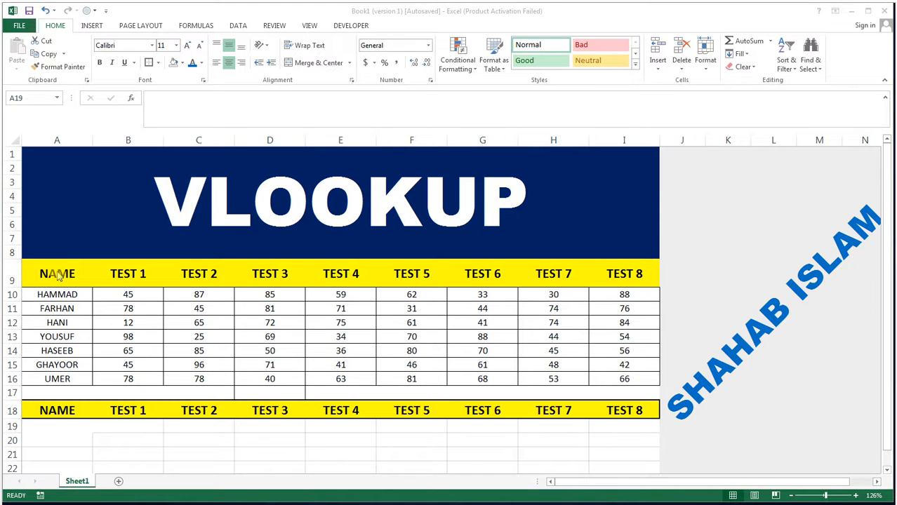
Examine the test score table A9:I16 and the second header row 18 with the empty cells beneath it.
left_click(58, 272)
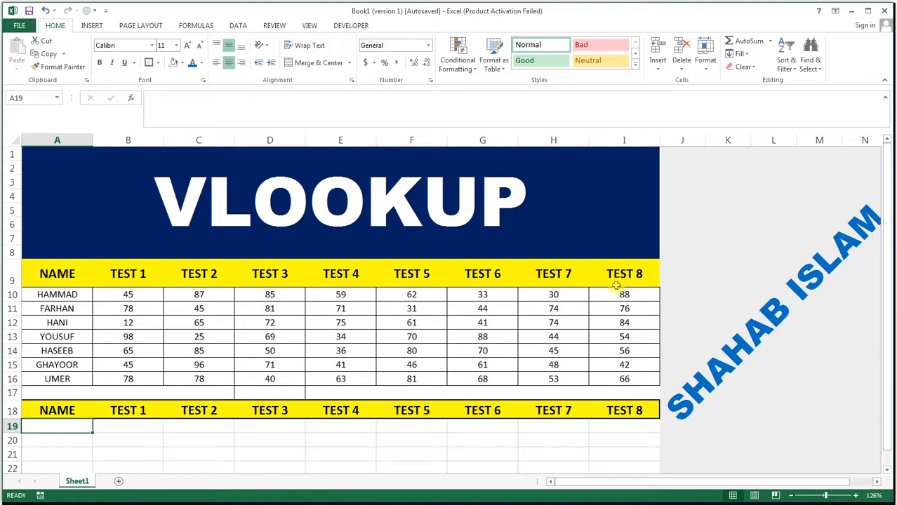
mouse_move(122, 296)
left_mouse_down()
mouse_move(381, 367)
mouse_move(623, 380)
left_mouse_up()
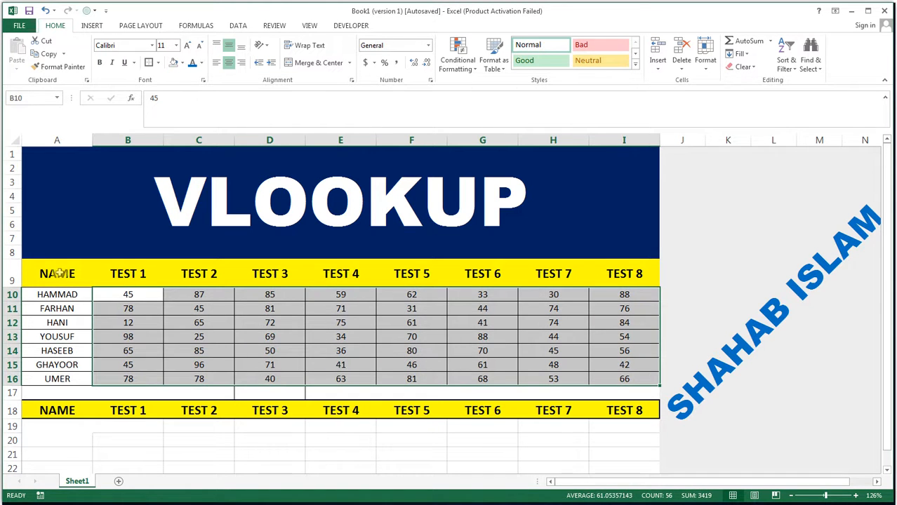
left_click_drag(65, 274, 636, 285)
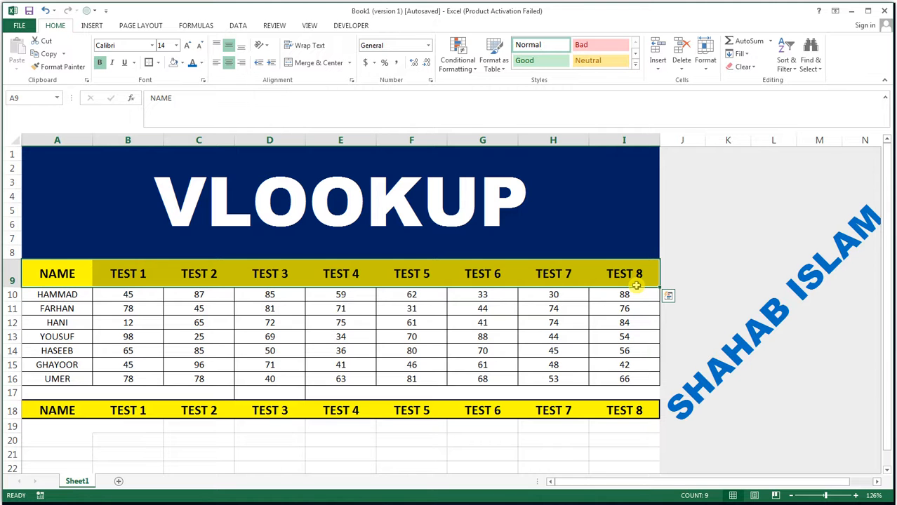
left_click_drag(50, 410, 616, 406)
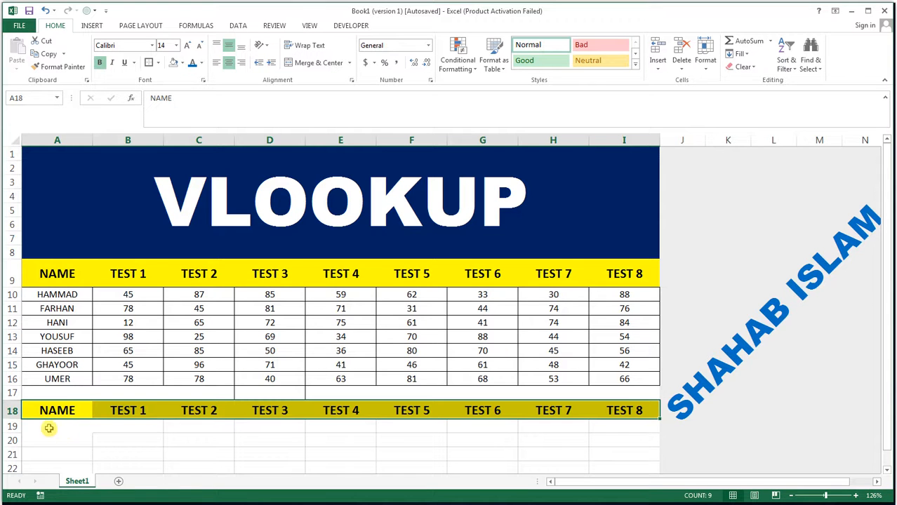
left_click(211, 426)
left_click(272, 425)
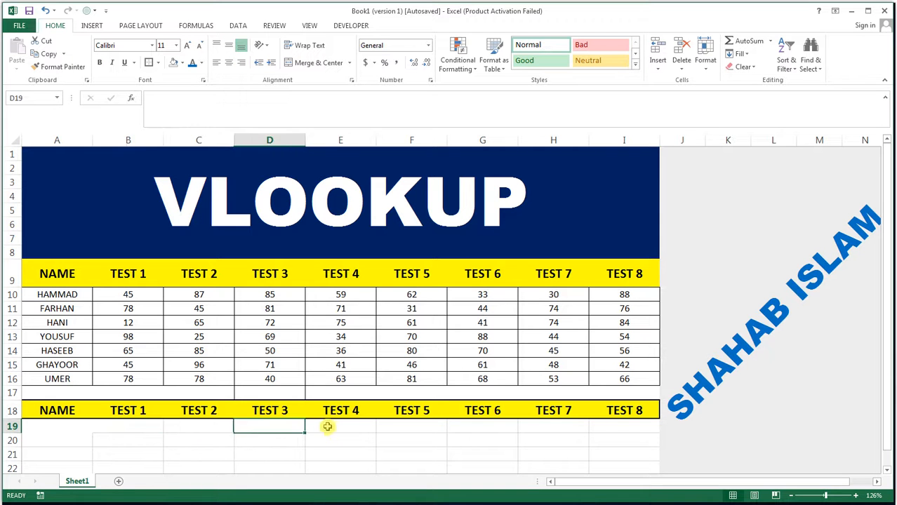
left_click(341, 426)
left_click(407, 427)
left_click(485, 435)
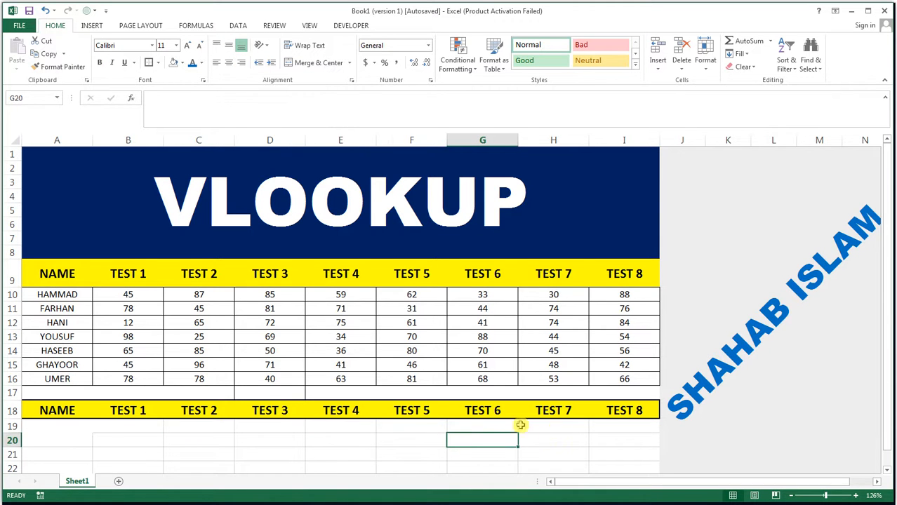
Enter =VLOOKUP(A19,A9:I16,2) in B19 to look up the TEST 1 score for the name in A19.
left_click(123, 426)
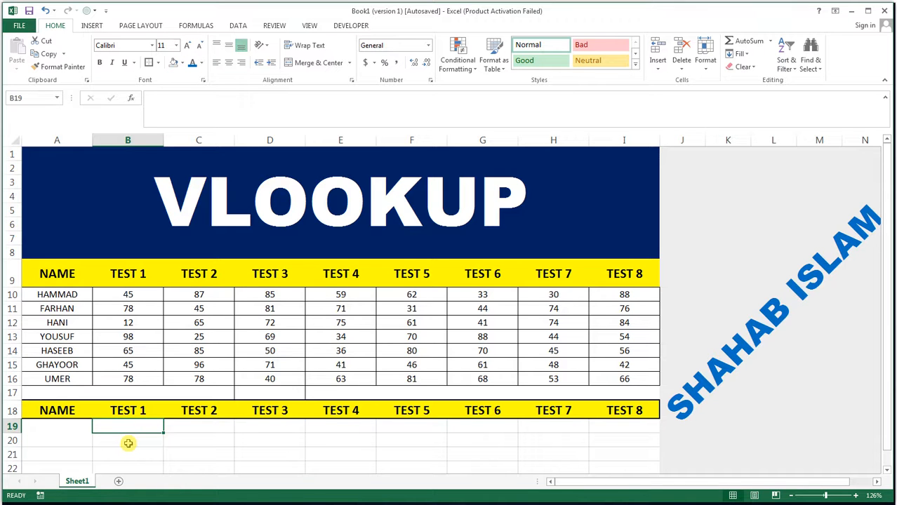
type("=VLO")
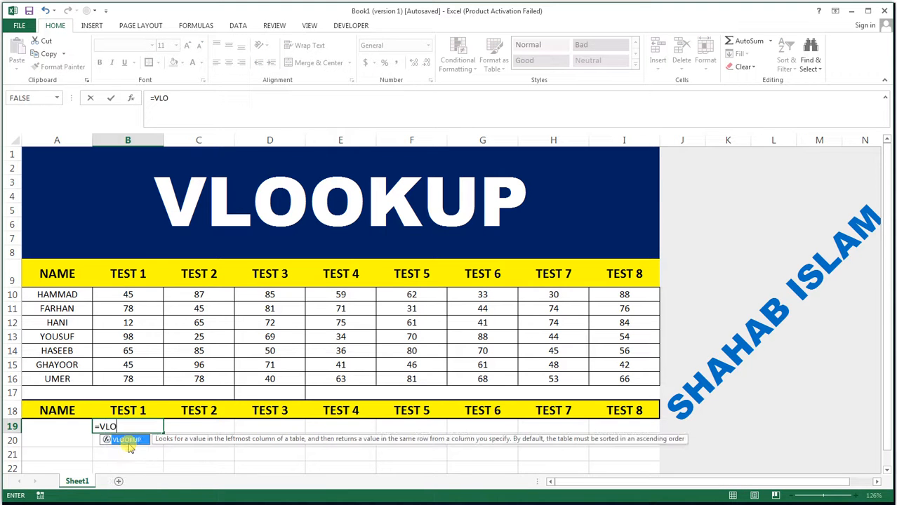
double_click(128, 442)
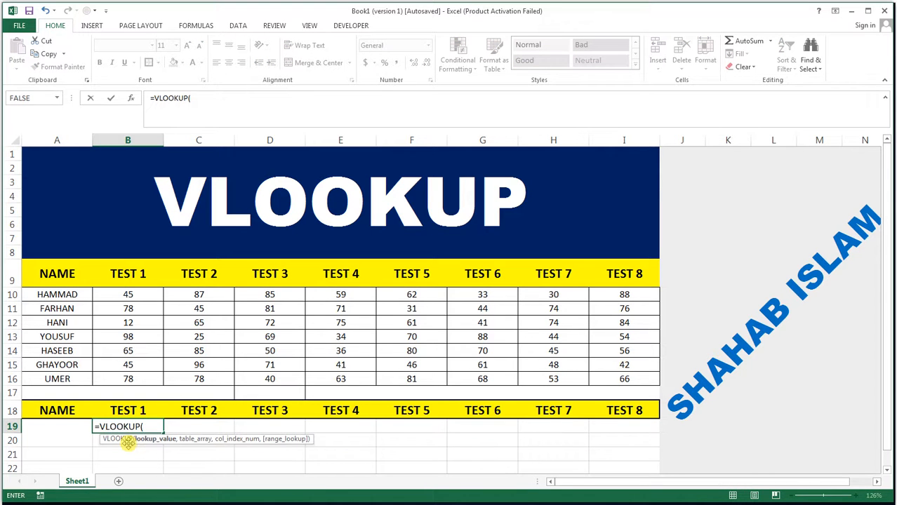
left_click(73, 426)
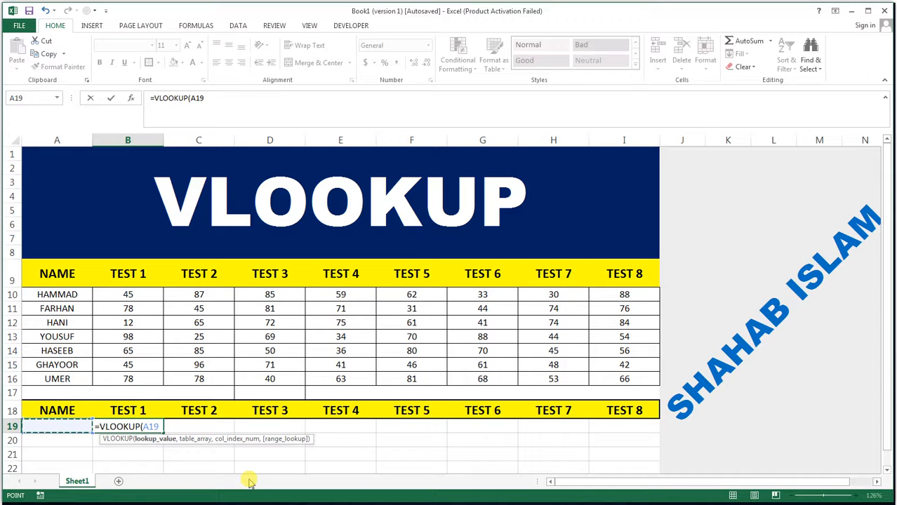
type(",")
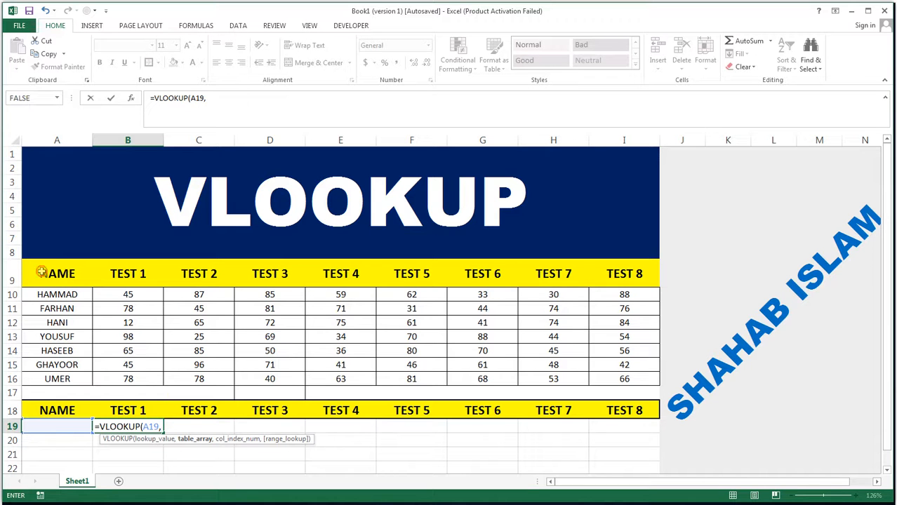
left_click_drag(44, 269, 605, 374)
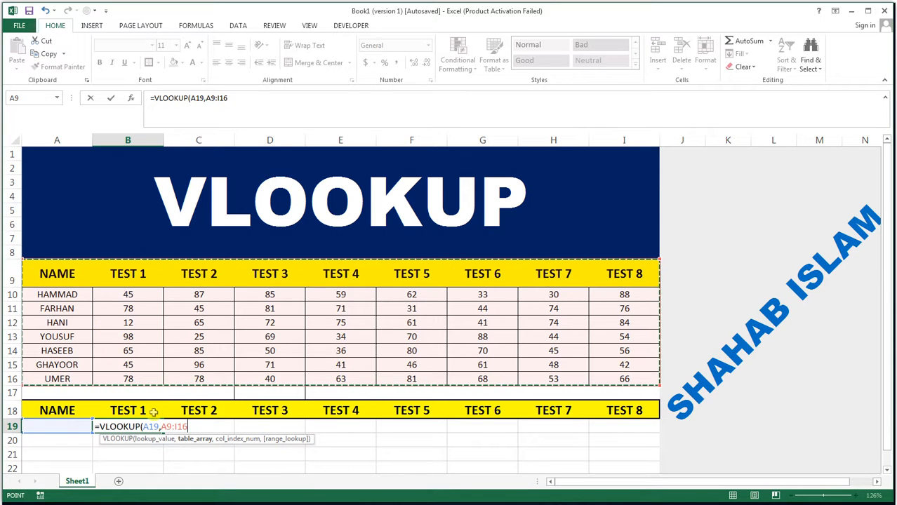
type(",")
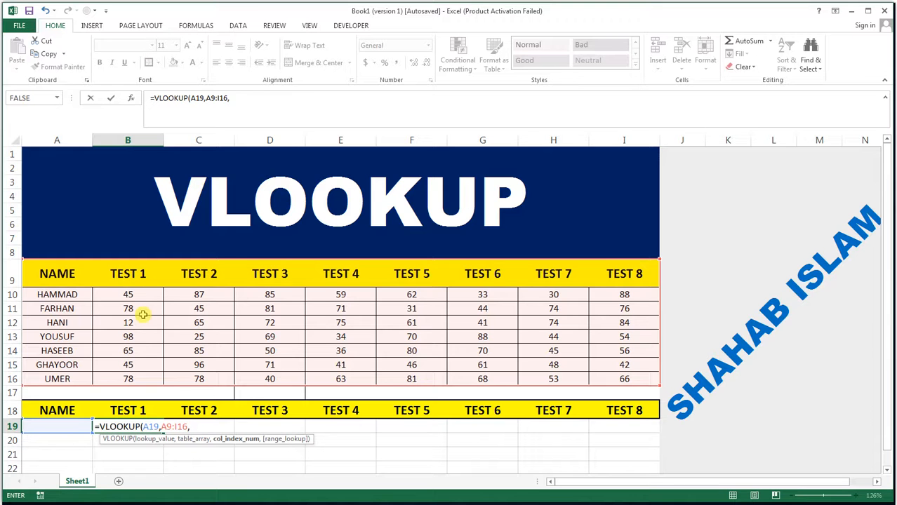
type("2)")
key("Return")
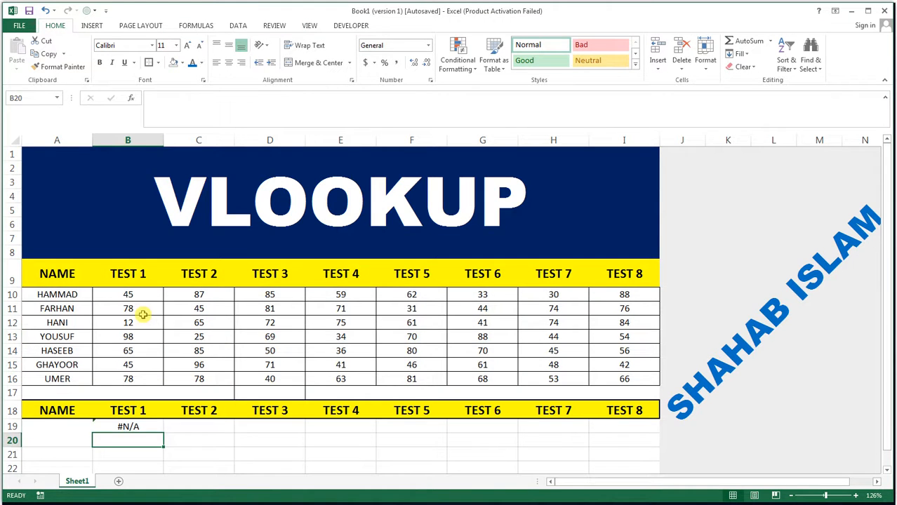
Enter the first listed student's name in A19 as the lookup value.
left_click(32, 427)
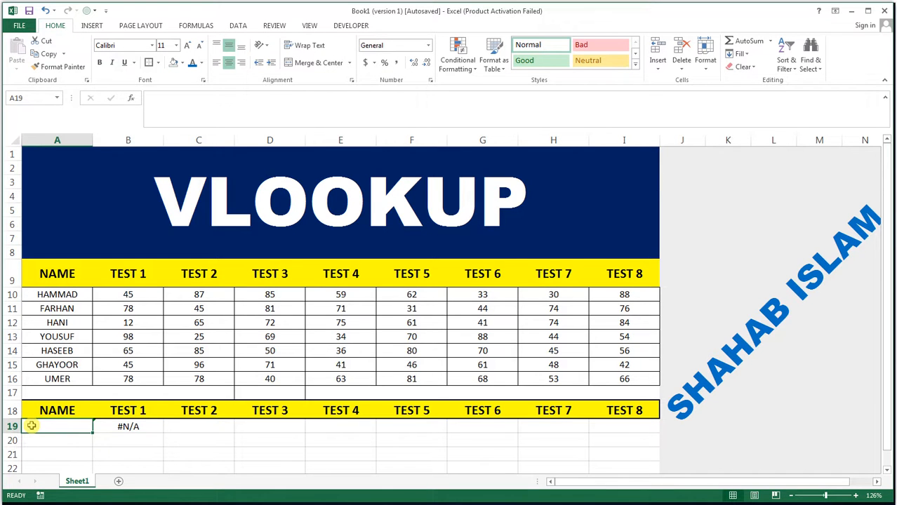
type("HAMMAD")
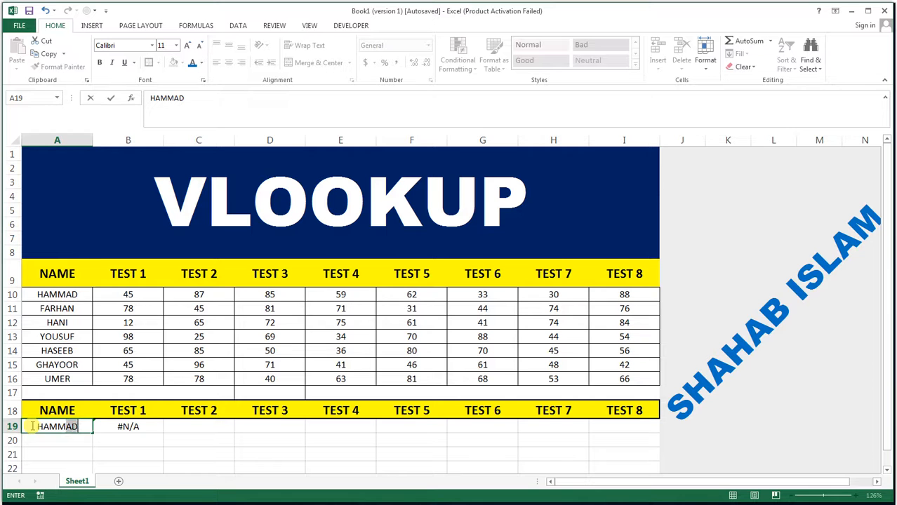
key("Return")
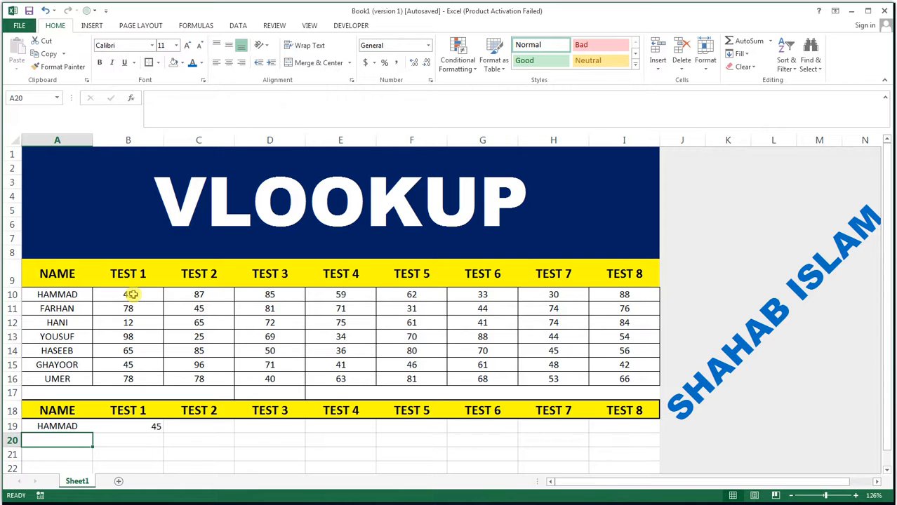
Review the VLOOKUP formula in B19 and the ranges it references without changing it.
left_click(140, 425)
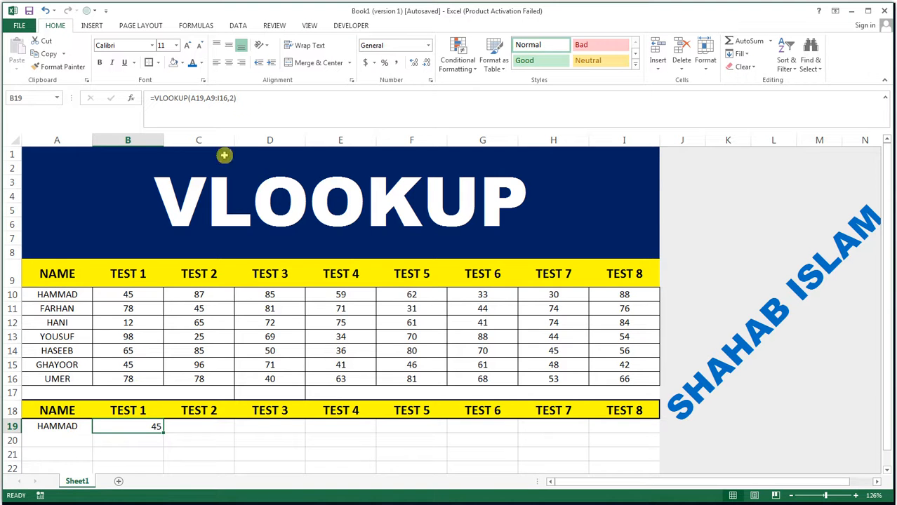
left_click_drag(246, 98, 157, 100)
left_click(155, 101)
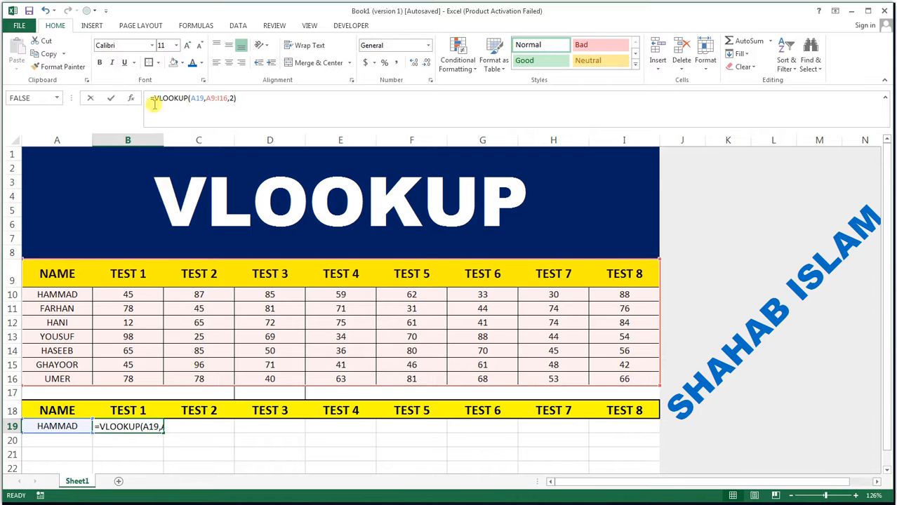
key("Return")
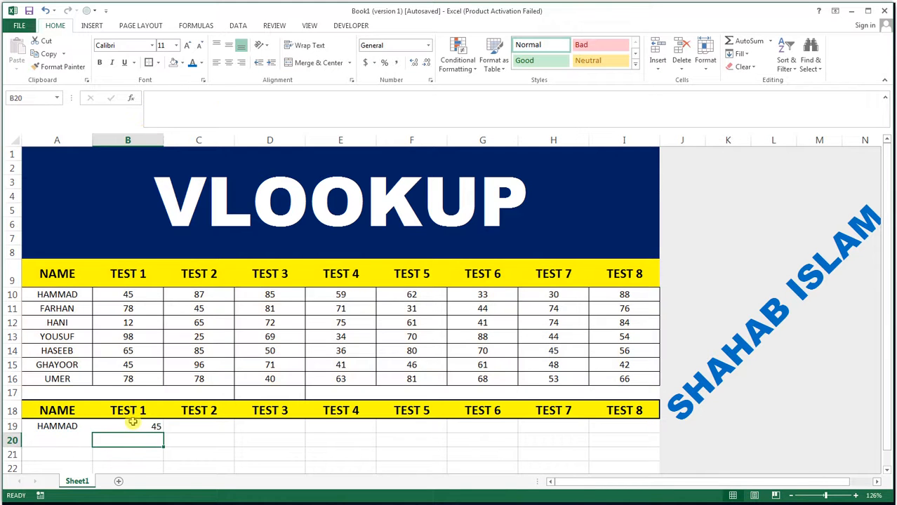
Try to fill the TEST 1 formula from B19 across to C19, and undo the fill.
left_click(156, 426)
left_click_drag(163, 432, 234, 430)
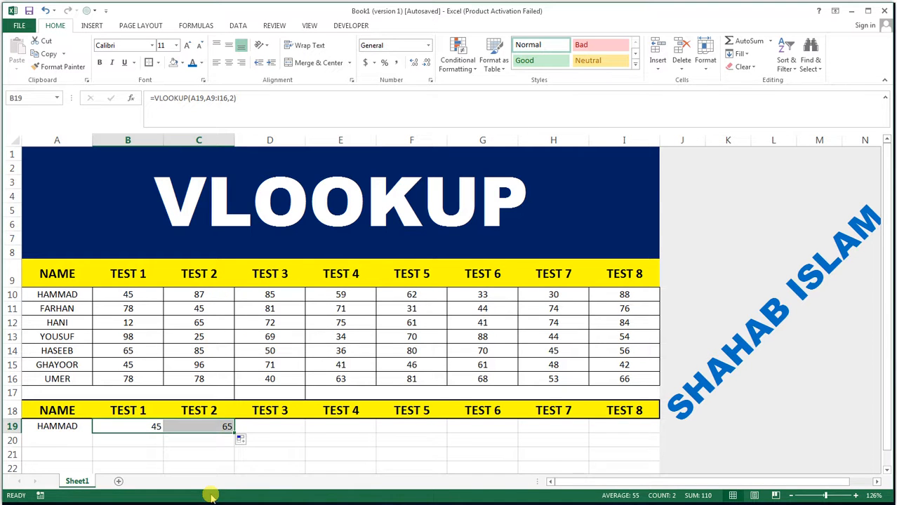
key("ctrl+z")
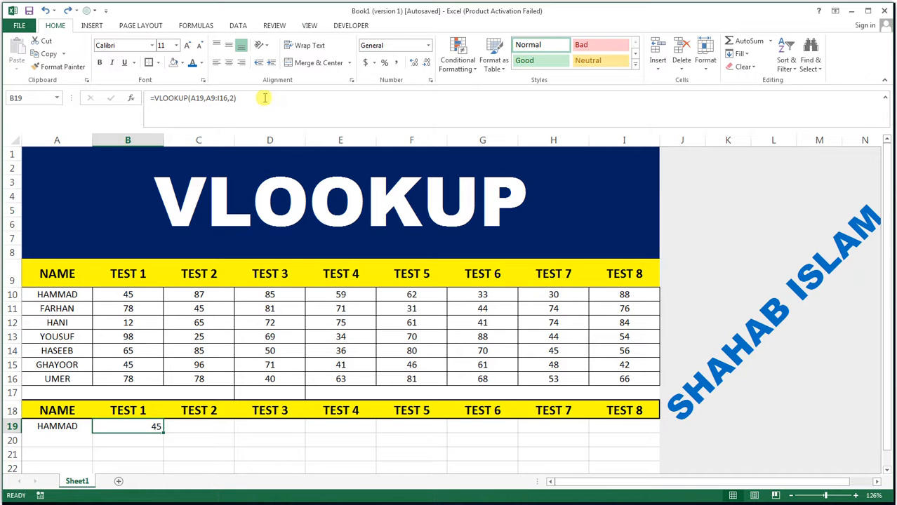
left_click_drag(265, 97, 174, 98)
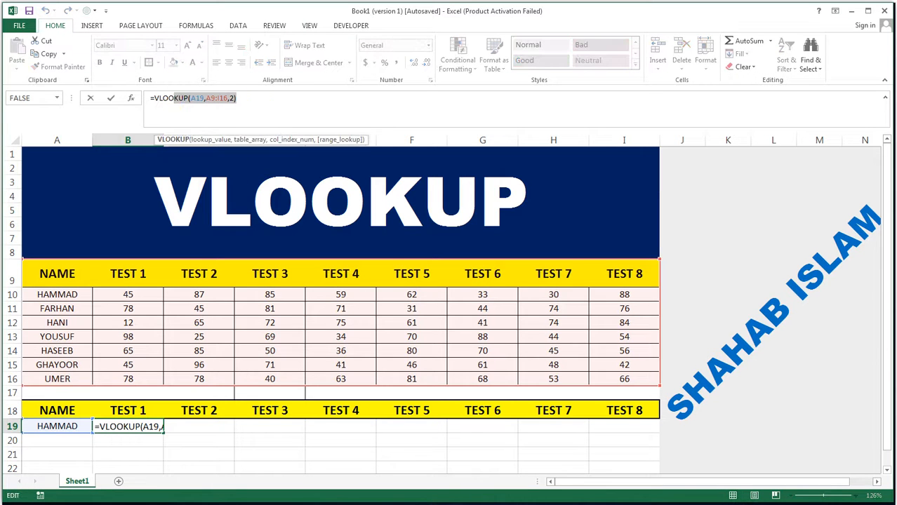
key("Return")
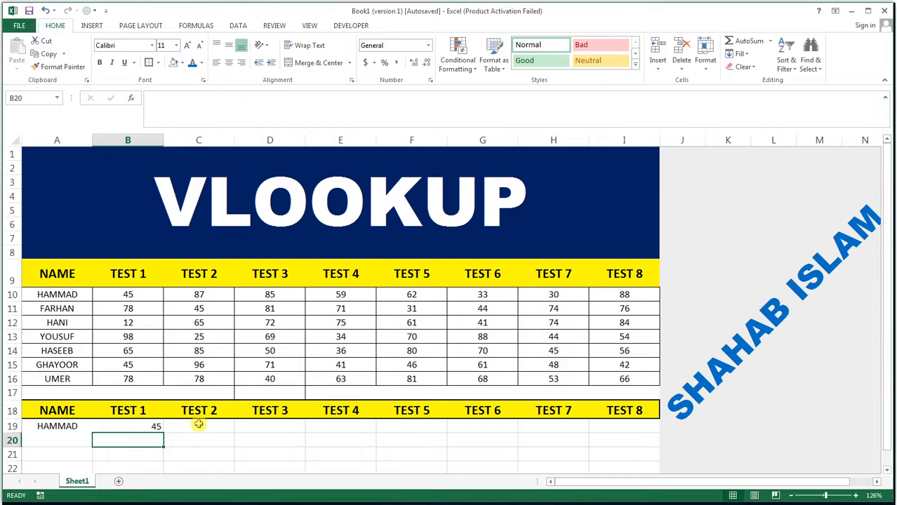
Enter =VLOOKUP(A19,A9:I16,3) in C19 to look up the TEST 2 score for the name in A19.
left_click(200, 424)
type("=VLO")
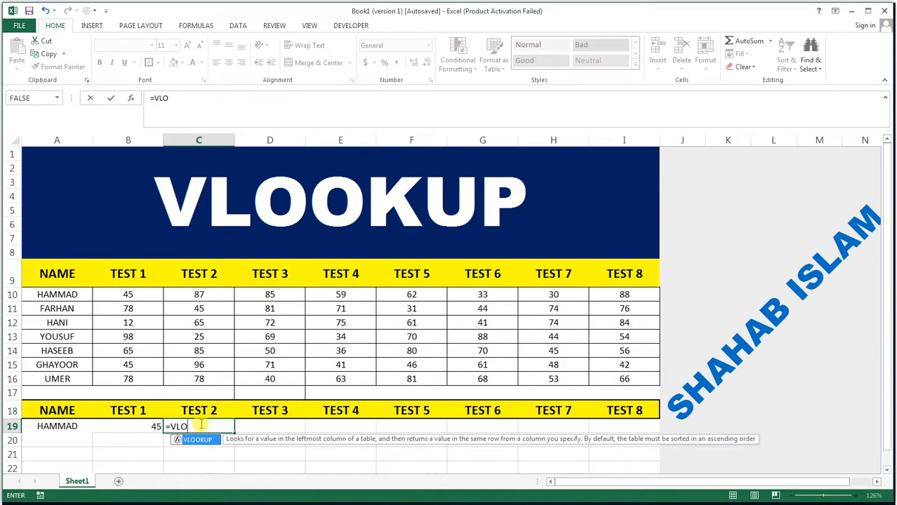
key("Tab")
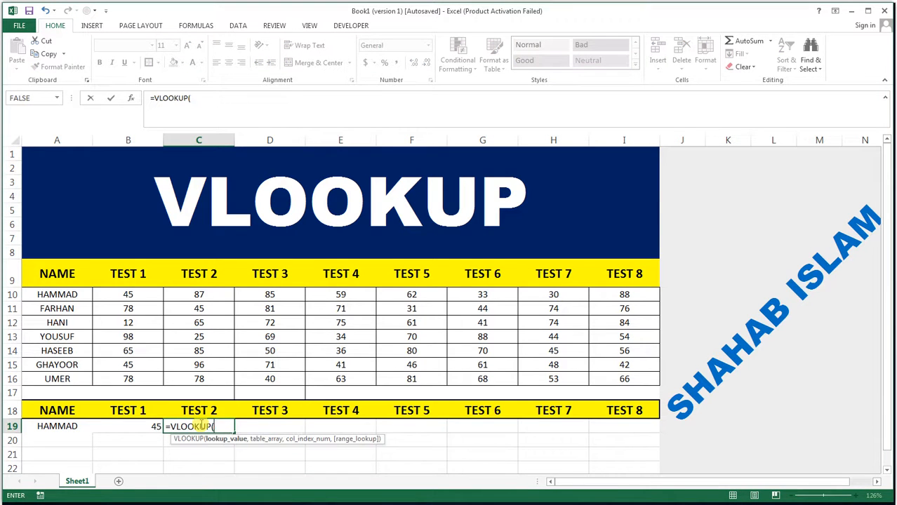
key("Left")
key("Left")
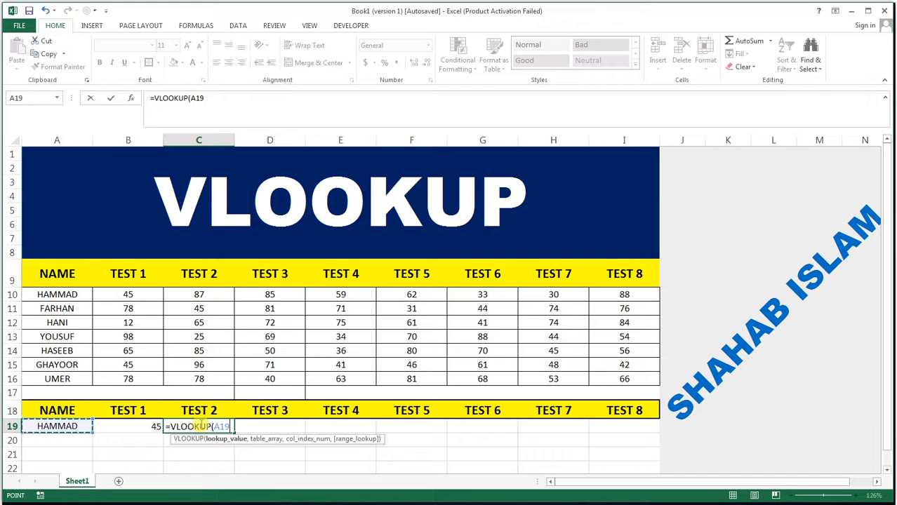
type(",")
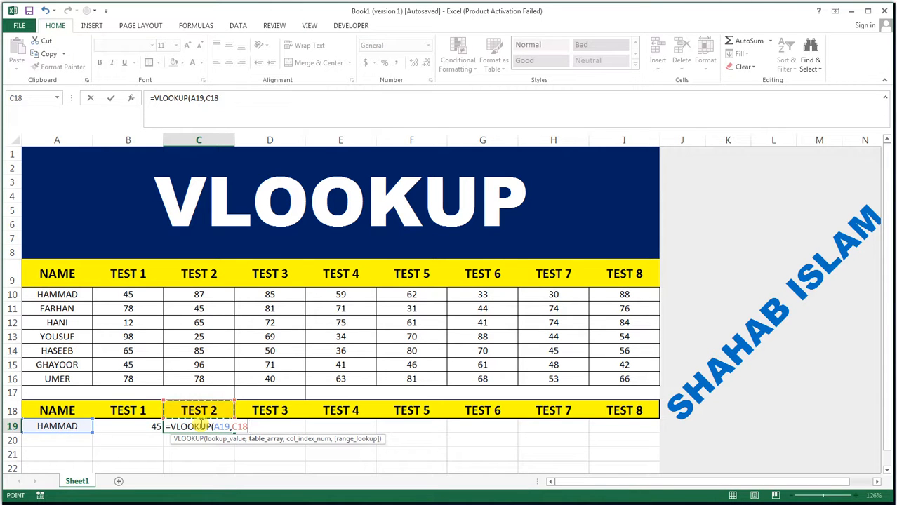
left_click_drag(65, 274, 258, 313)
left_click_drag(433, 346, 622, 380)
type(",3")
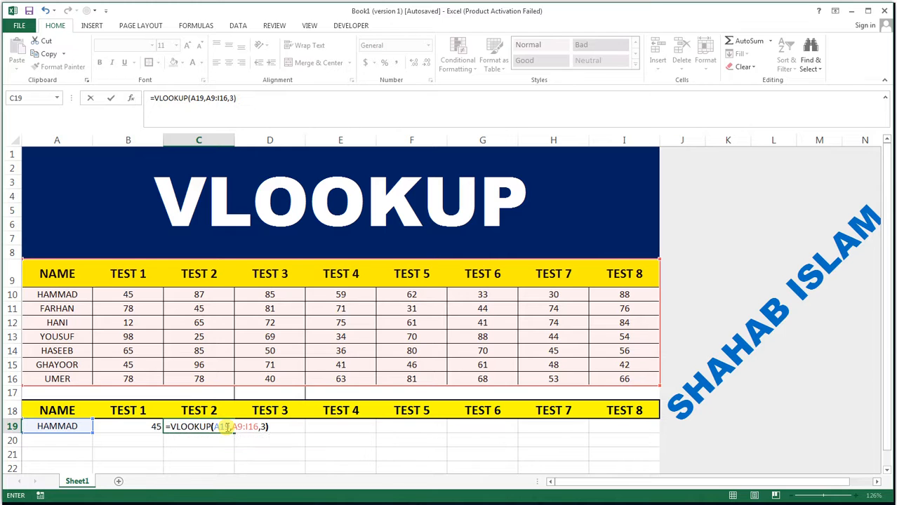
key("Return")
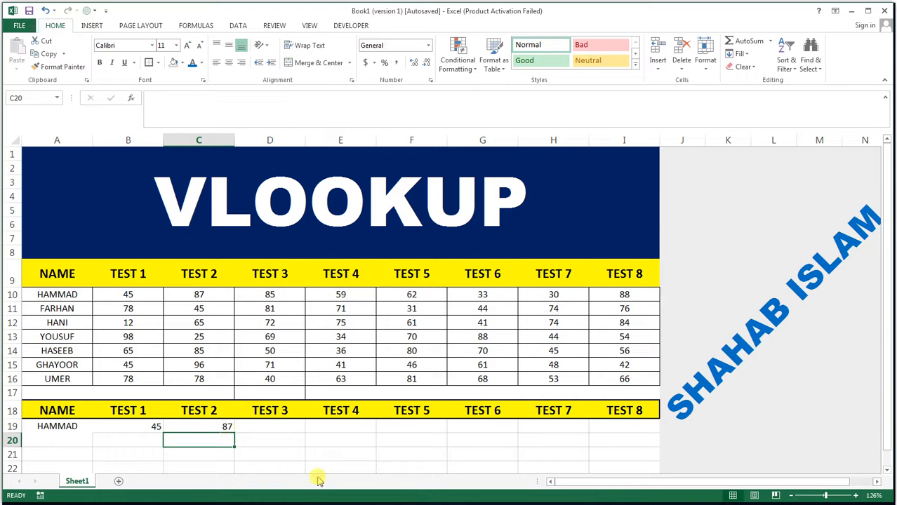
Clear the lookup name and both VLOOKUP formulas from the range A19:D21.
left_click(287, 426)
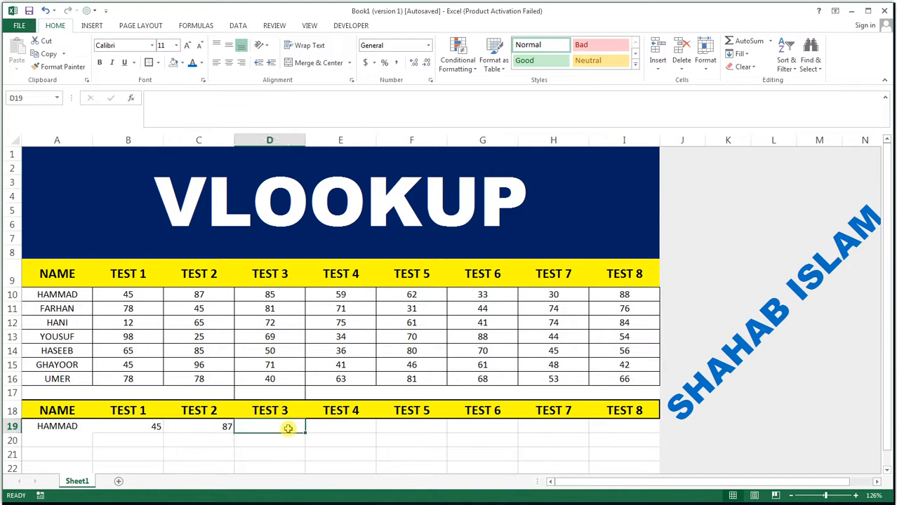
left_click(365, 436)
left_click(401, 424)
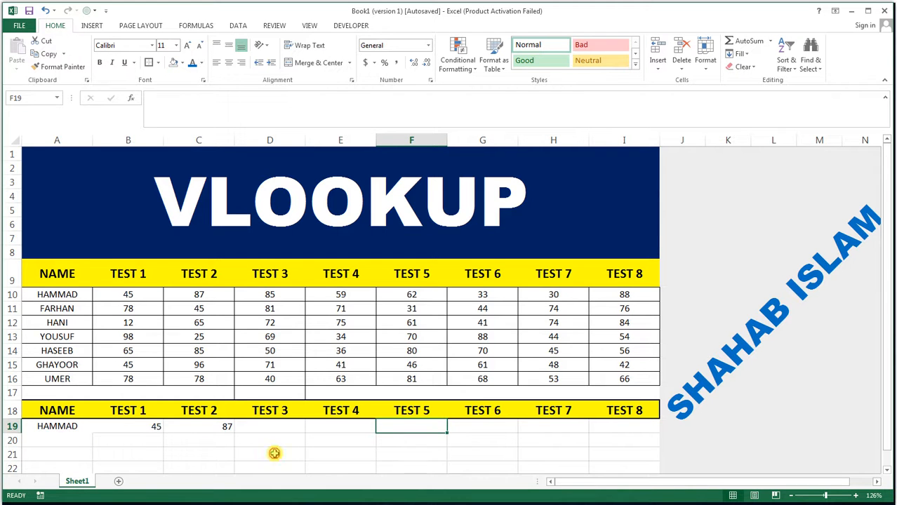
left_click_drag(274, 453, 80, 433)
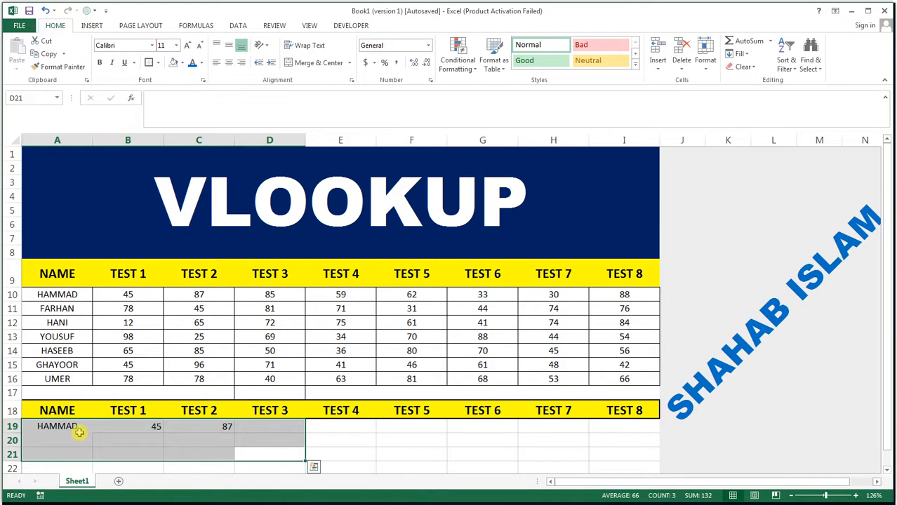
key("Delete")
Start a VLOOKUP formula in B19 with the absolute lookup value $A$19 and the absolute table range $A$9:$I$16.
left_click(100, 426)
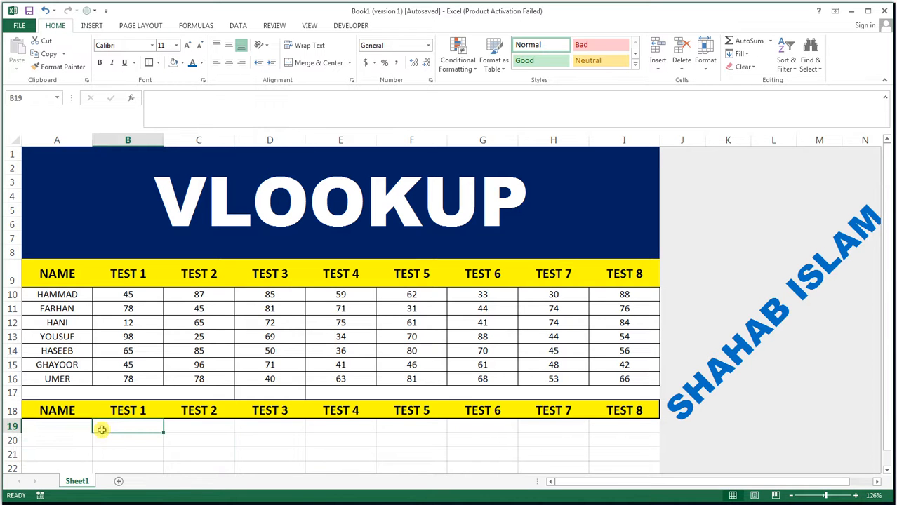
type("=VL")
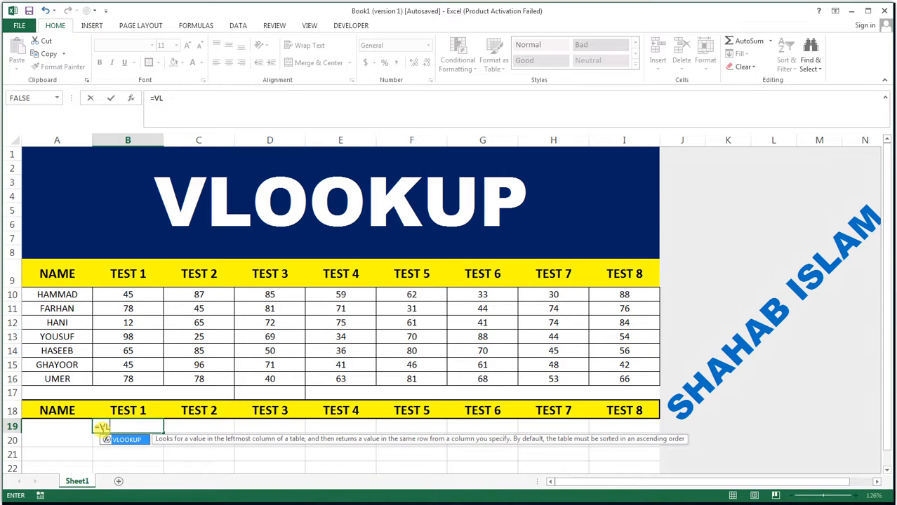
key("Tab")
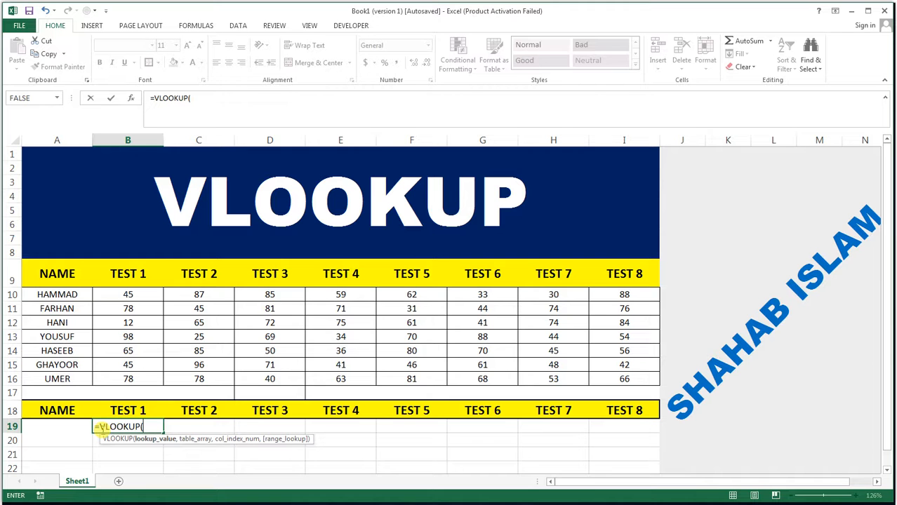
left_click(46, 424)
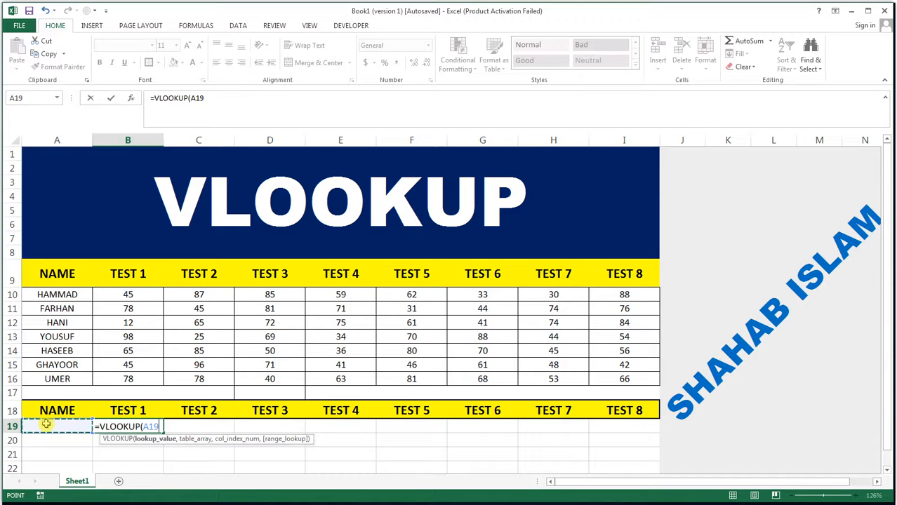
key("F4")
type(",")
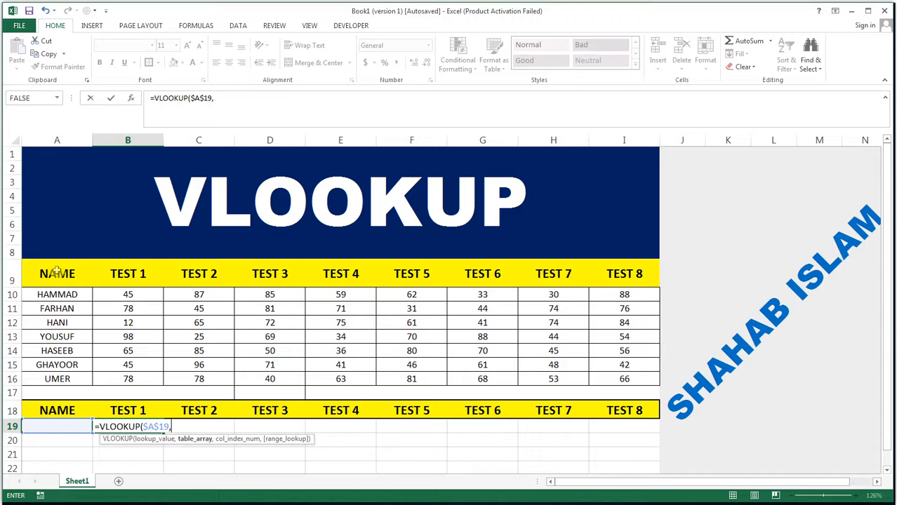
left_click_drag(61, 274, 574, 392)
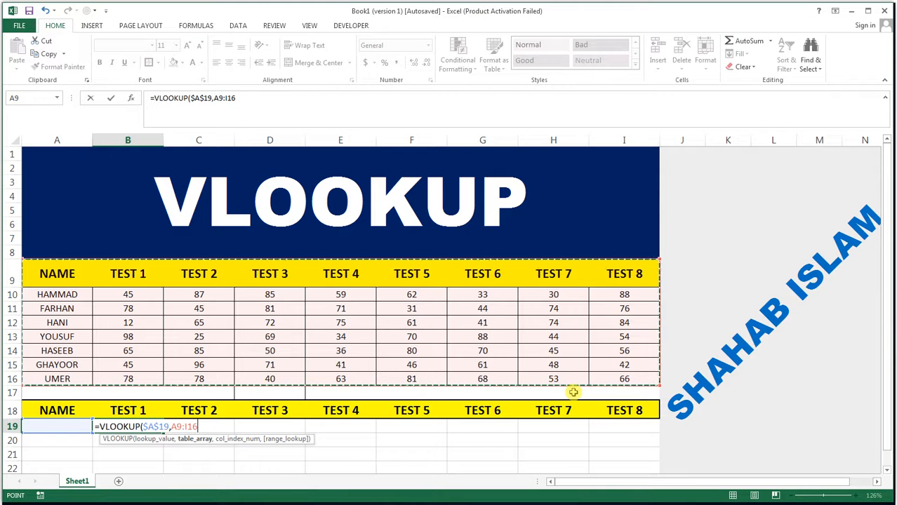
key("F4")
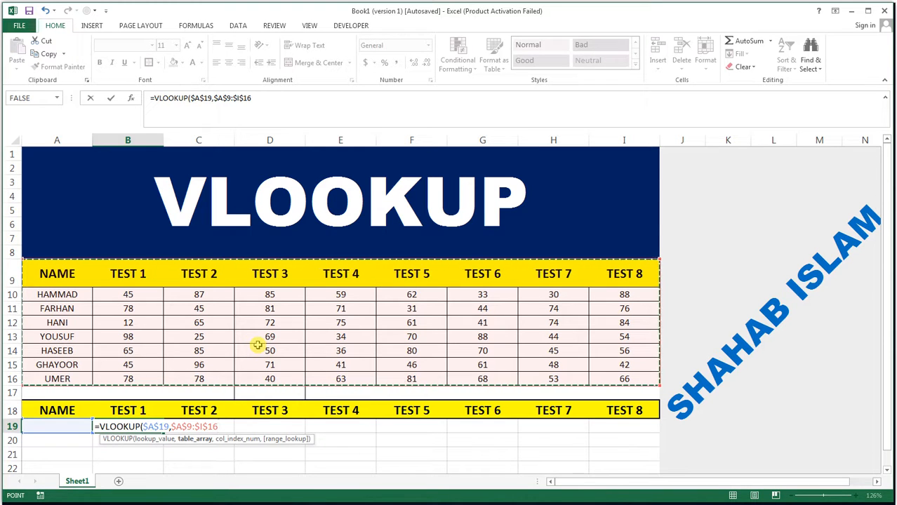
type(",")
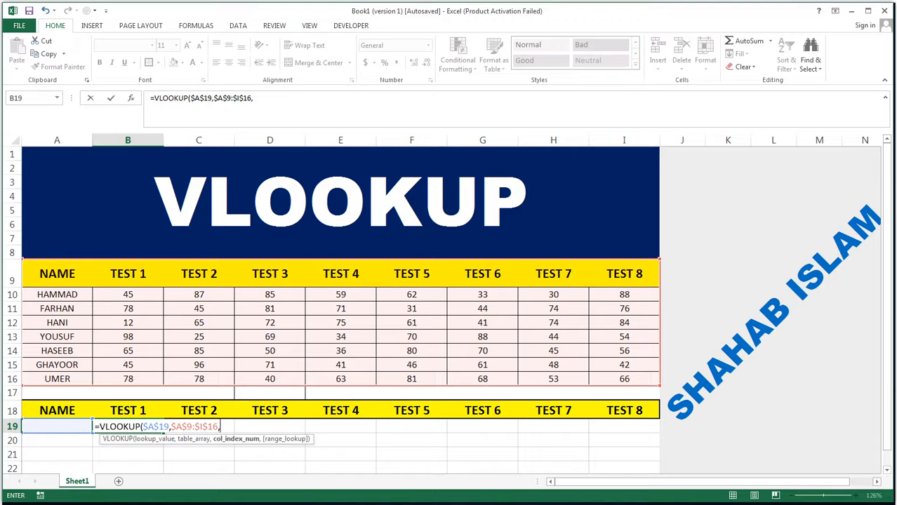
Add COLUMNS($A18:B18) as the column index argument of the VLOOKUP formula in B19.
type("CO")
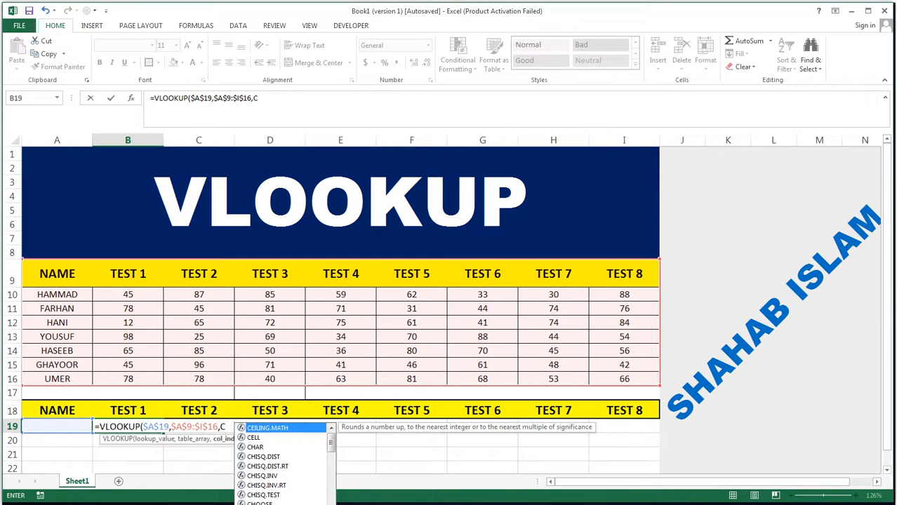
key("Down")
key("Down")
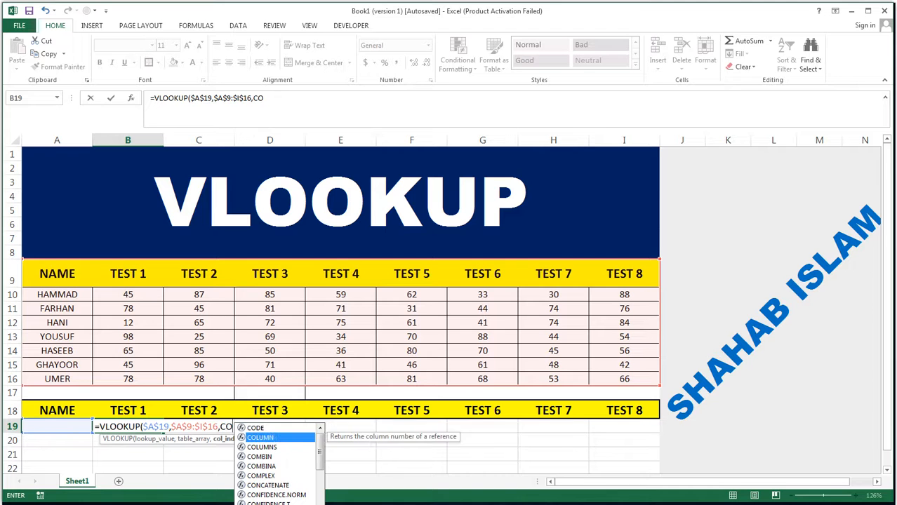
key("Tab")
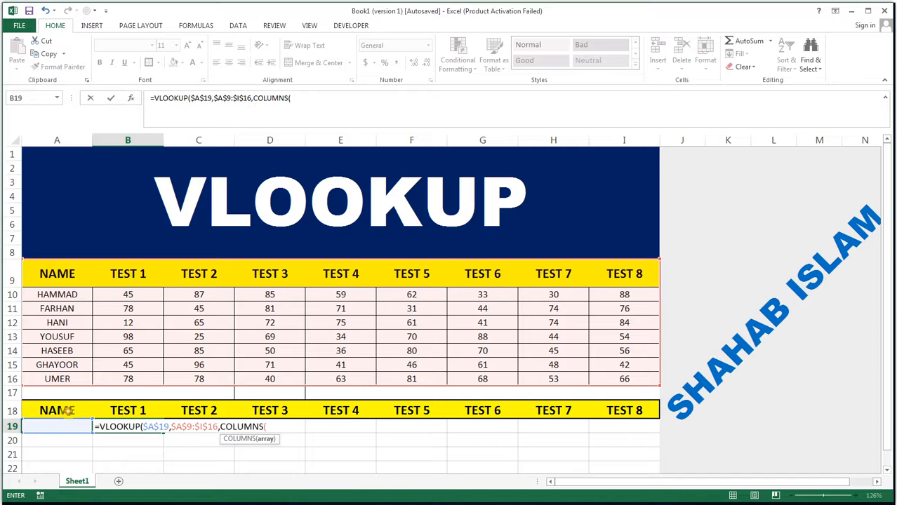
left_click_drag(68, 411, 100, 409)
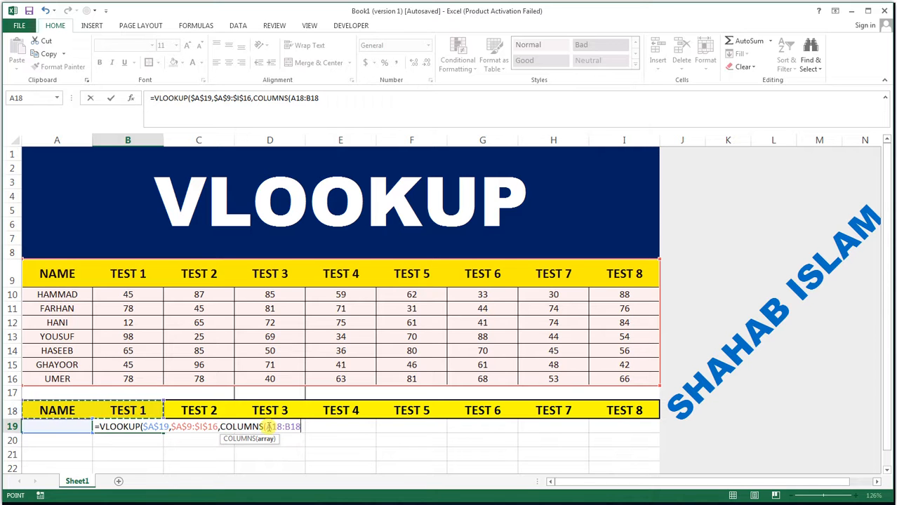
key("F2")
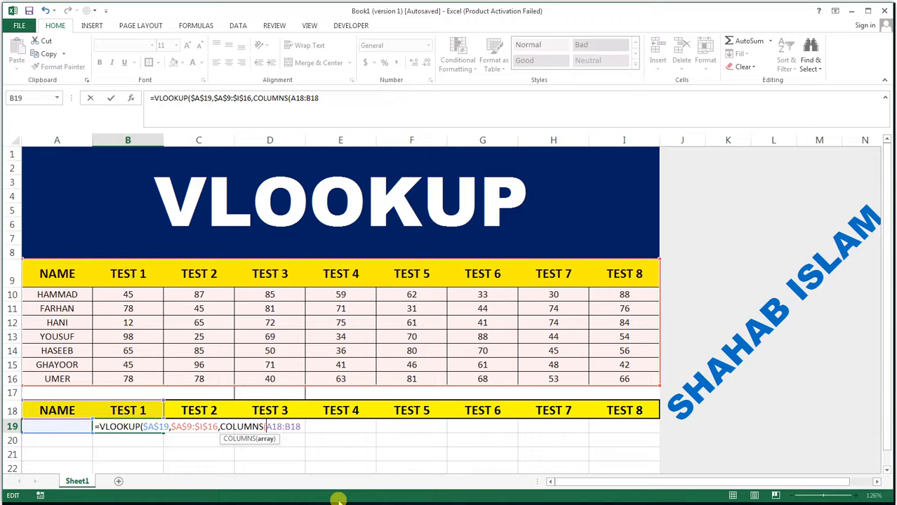
type("$")
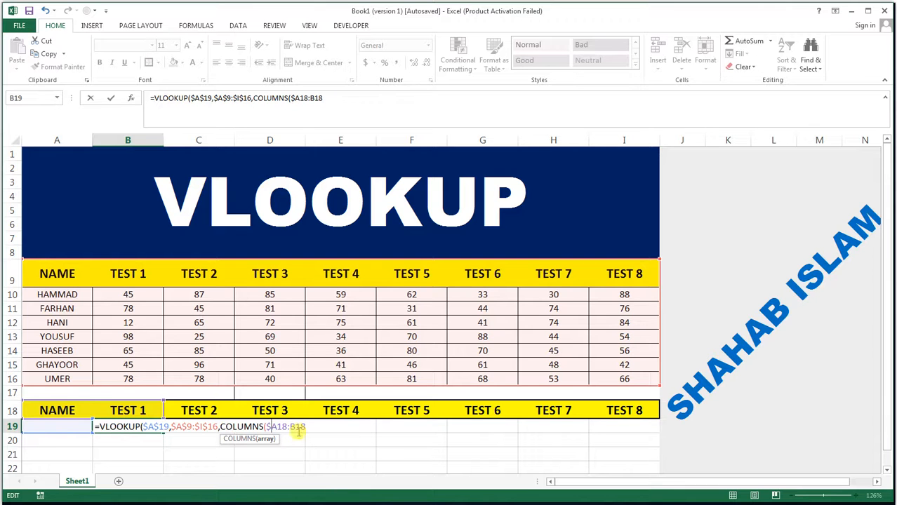
left_click(338, 99)
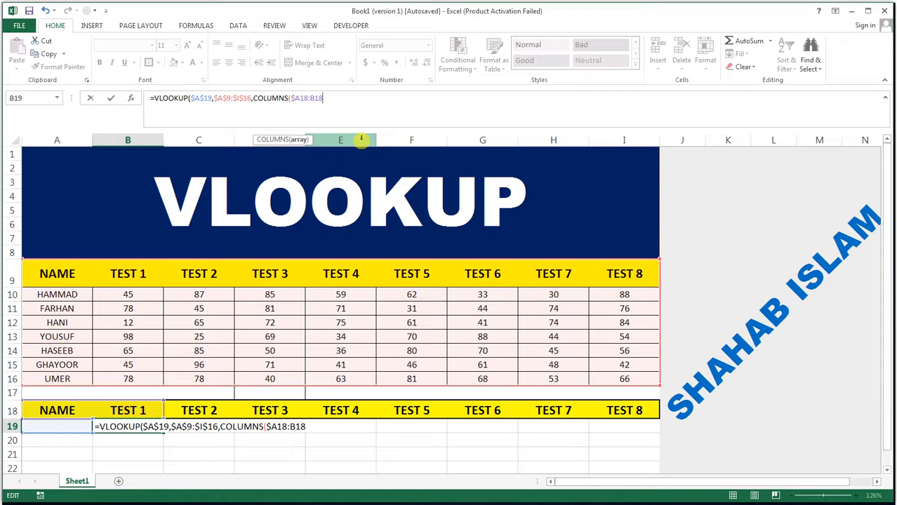
left_click(308, 427)
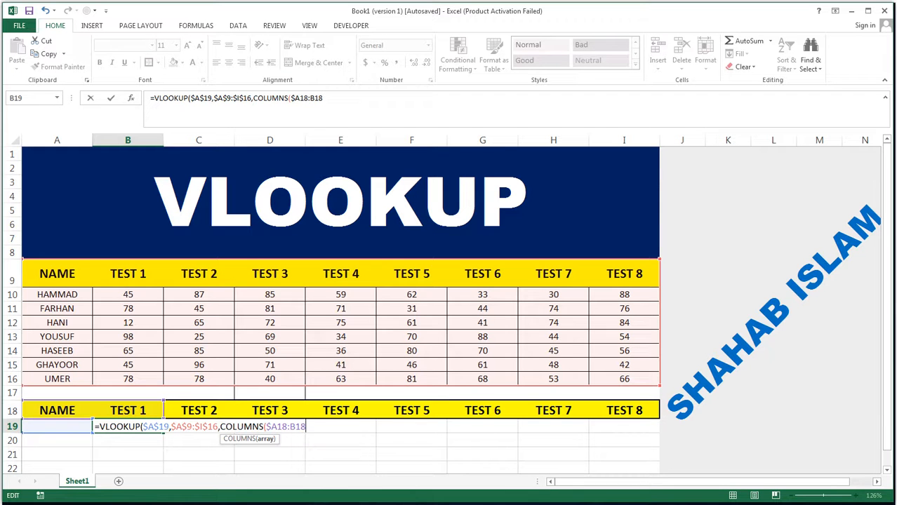
type(")")
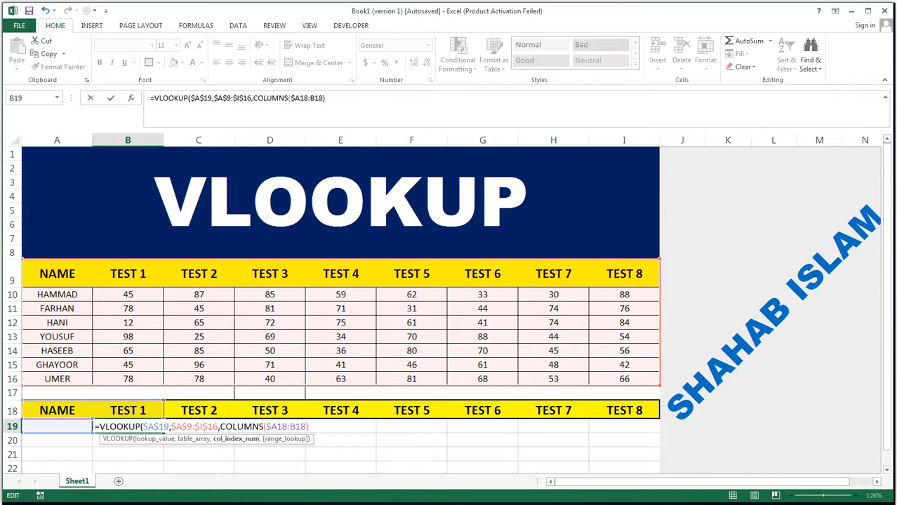
Set the range lookup argument of the B19 formula to FALSE for an exact match and complete the formula.
type(",")
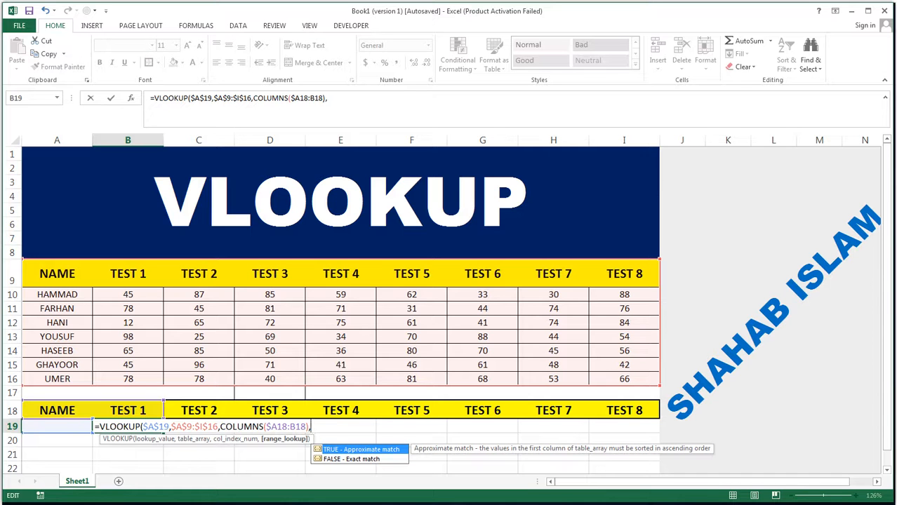
key("Down")
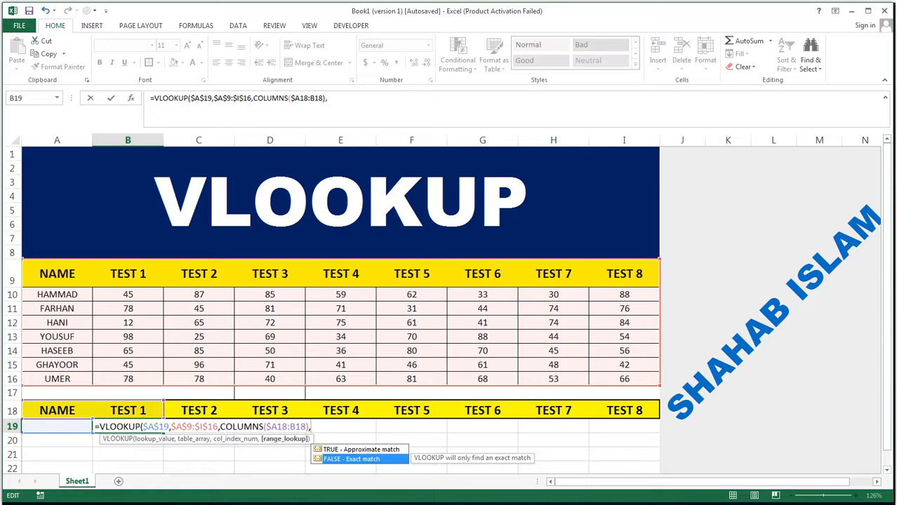
key("Escape")
type("FALSE")
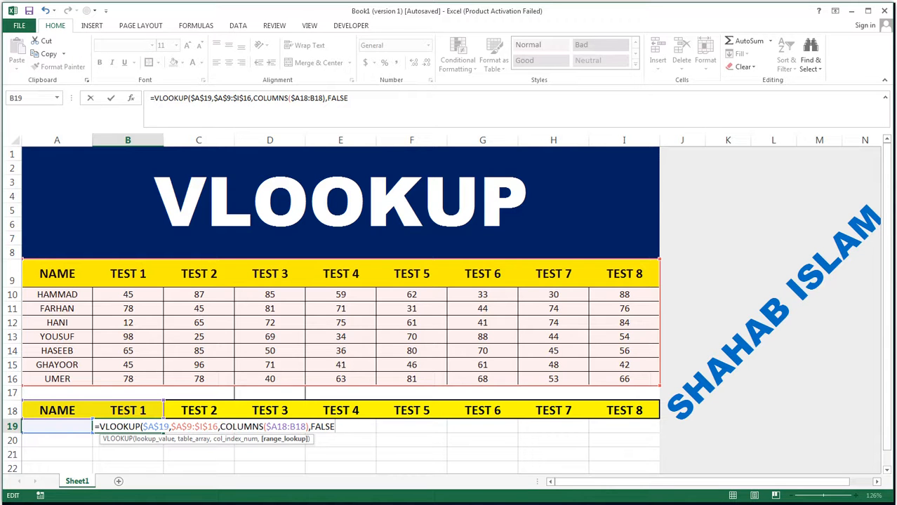
type(")")
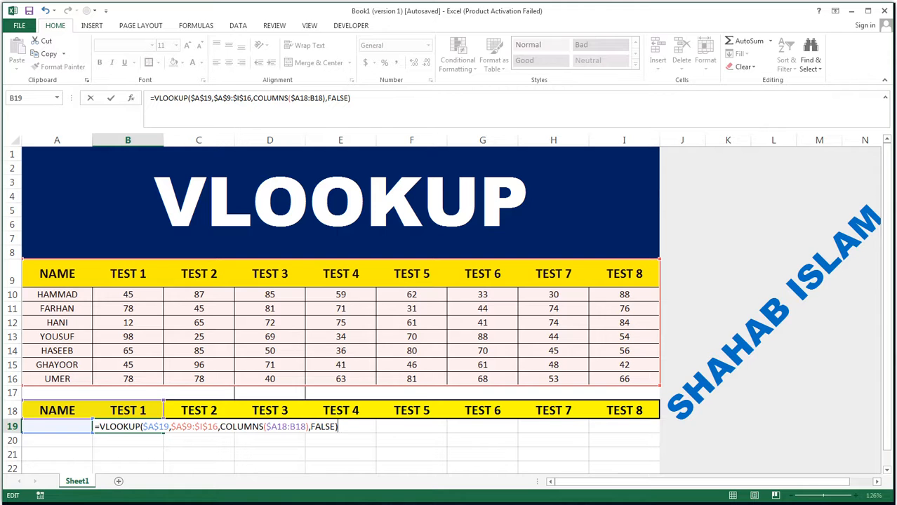
key("Return")
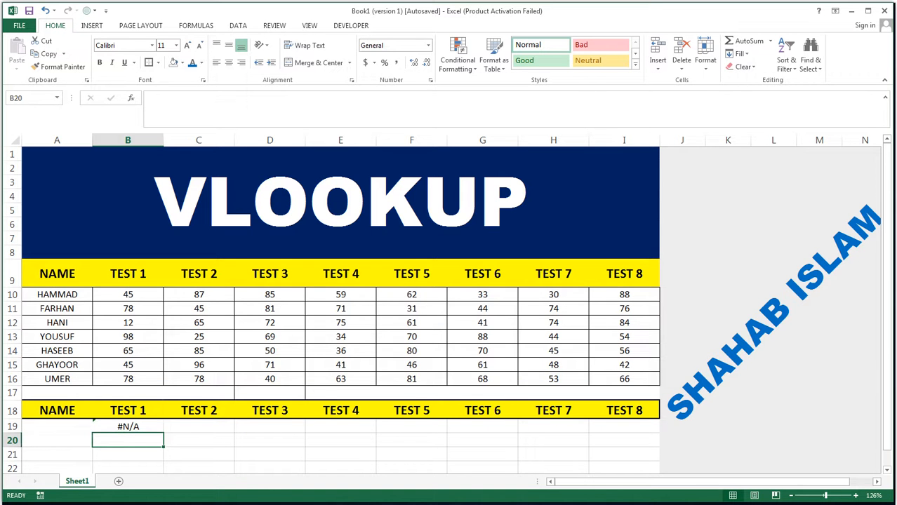
Enter the name of the first student in the table, from A10, as the lookup name in A19.
key("Left")
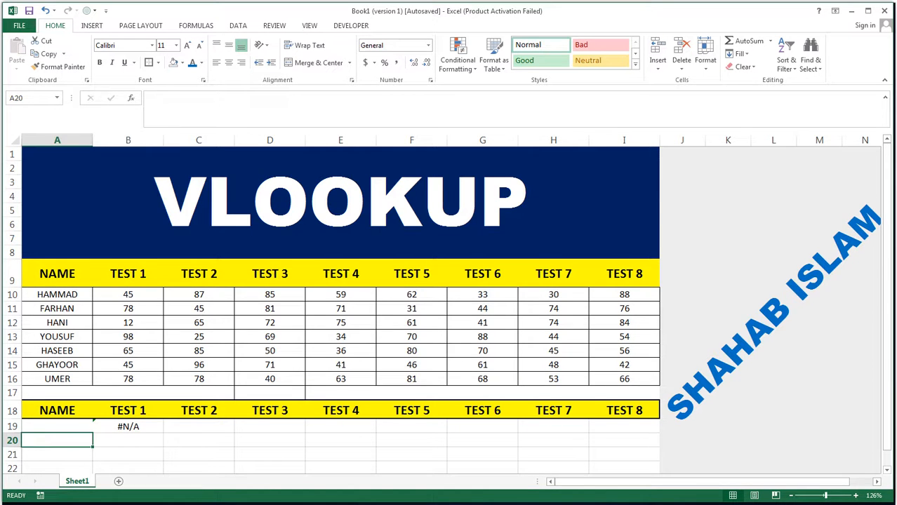
key("Up")
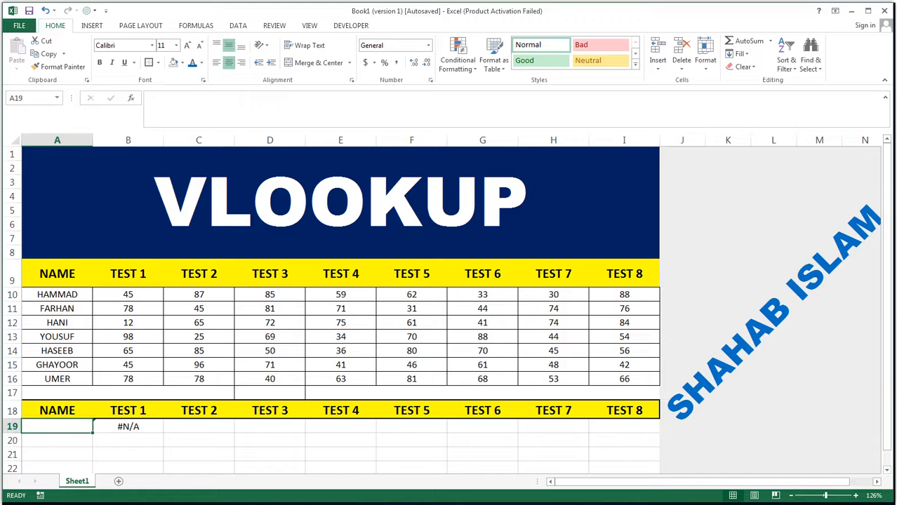
type("HAMMAD")
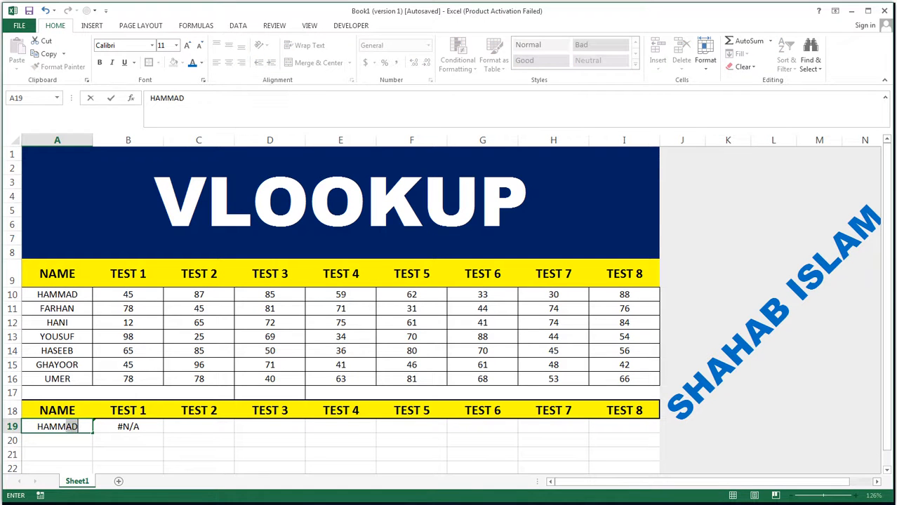
key("Return")
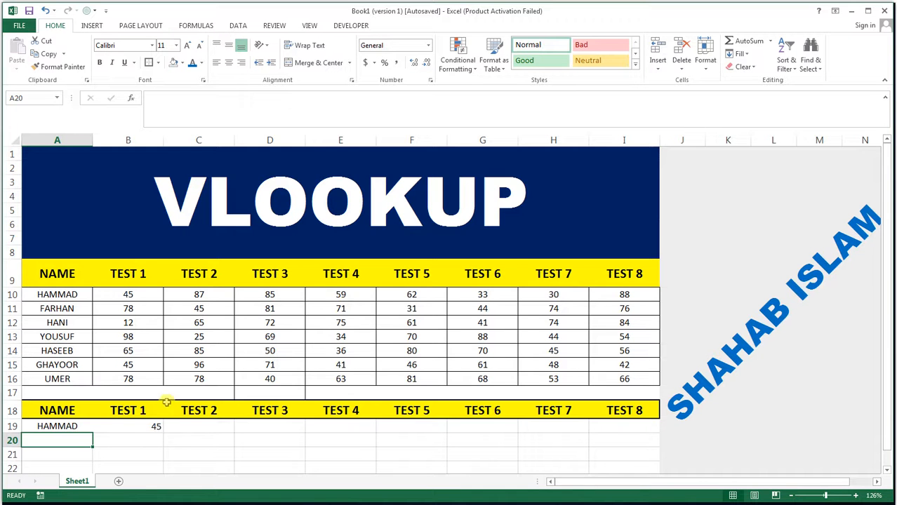
Fill the VLOOKUP formula from B19 across to I19 and put an outside border around A19:I19.
left_click(128, 428)
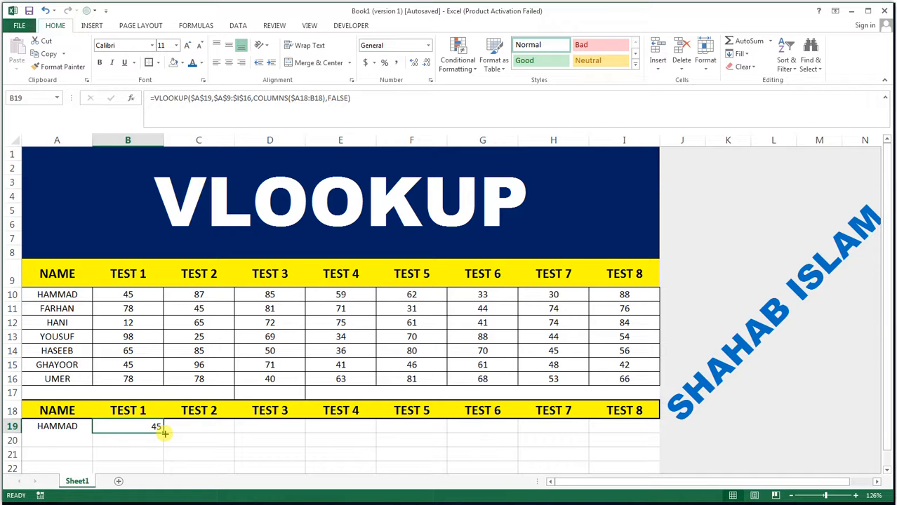
left_click_drag(163, 433, 656, 438)
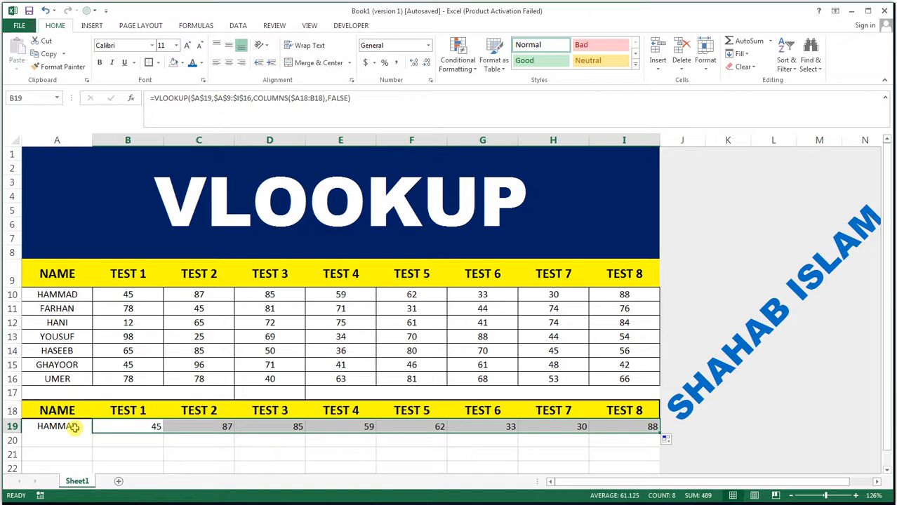
left_click_drag(74, 428, 628, 428)
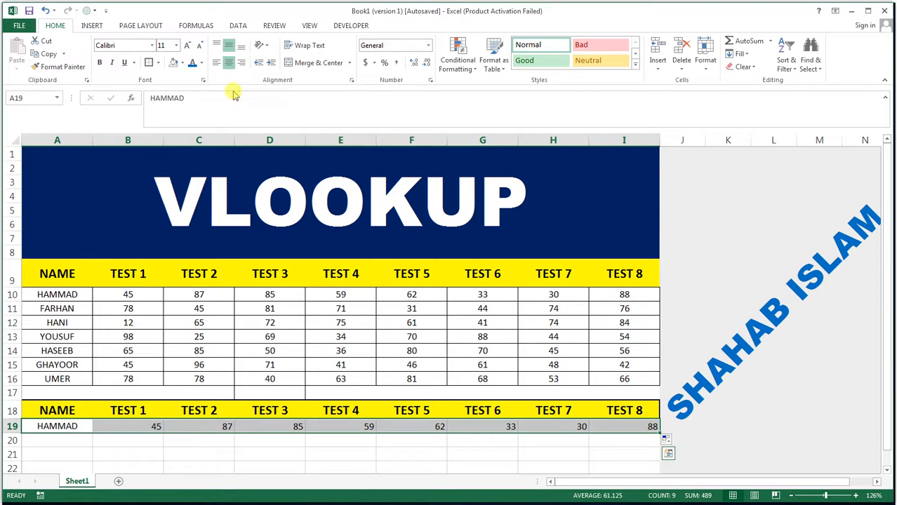
left_click(111, 467)
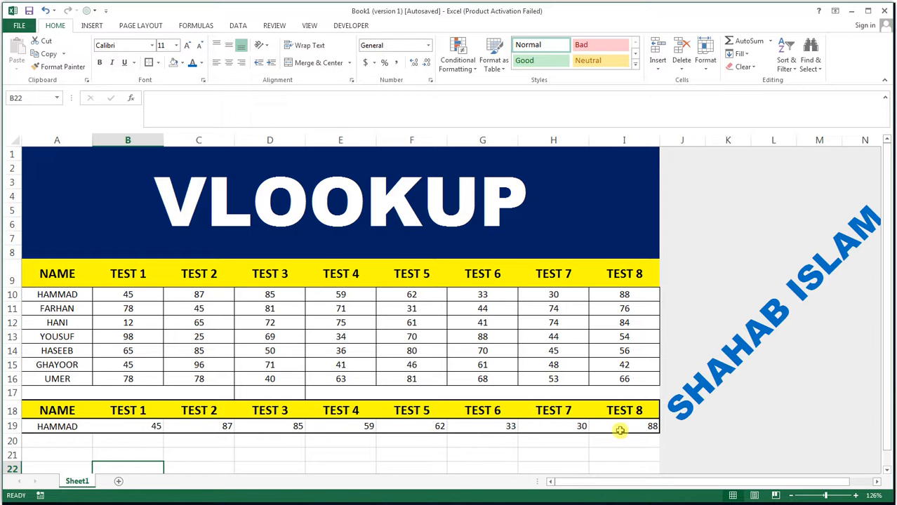
Replace the lookup name in A19 with the second student's name, from A11.
left_click(51, 426)
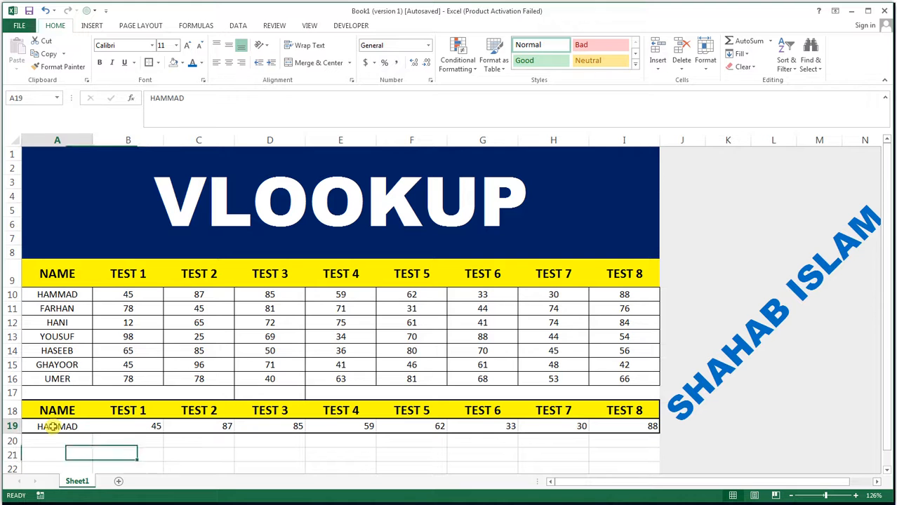
type("FARHAN")
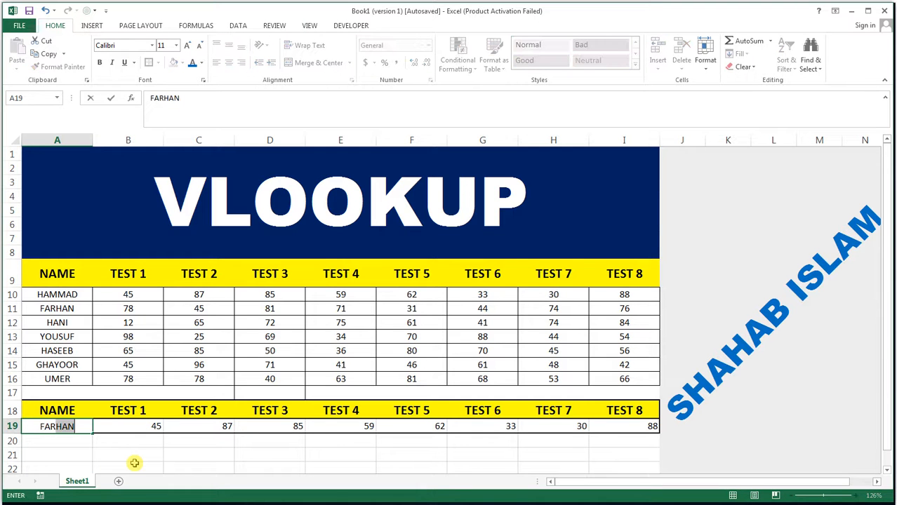
key("Return")
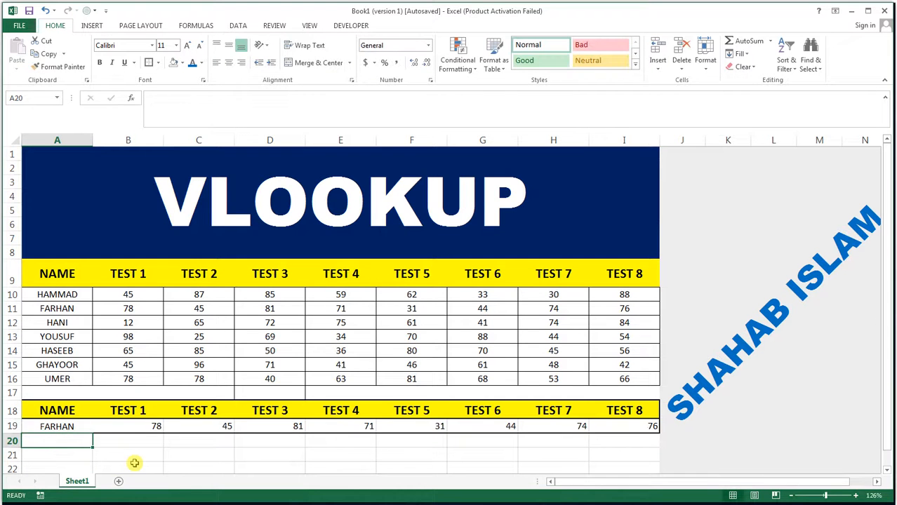